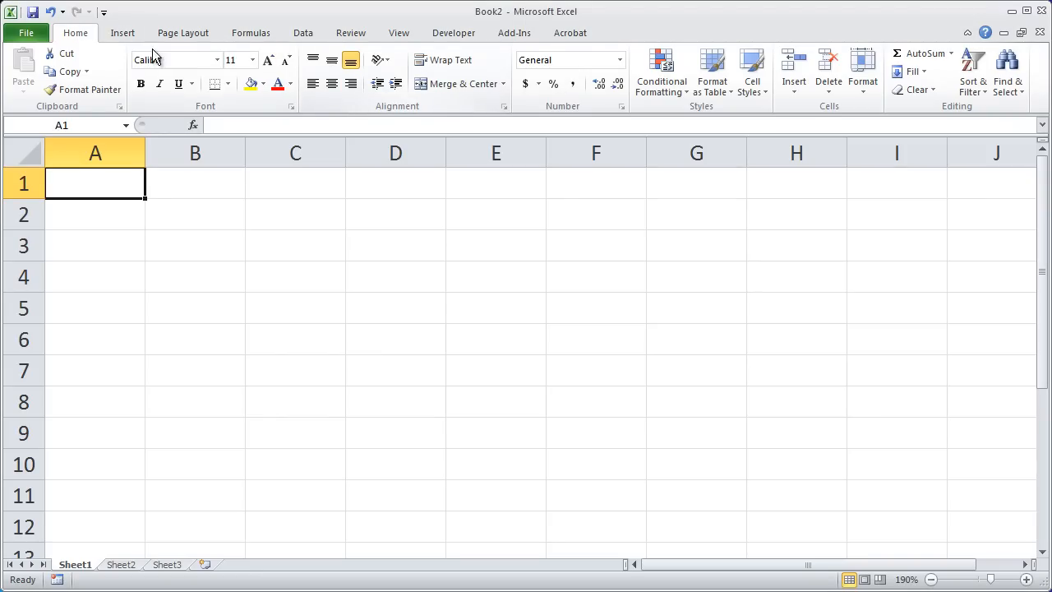
pyautogui.click(123, 34)
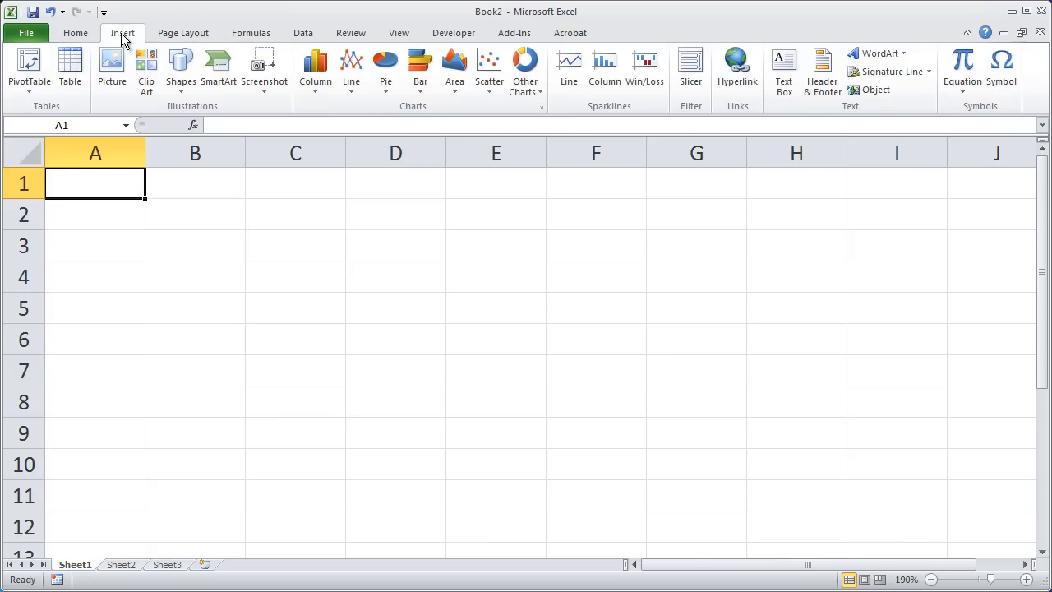
pyautogui.click(180, 37)
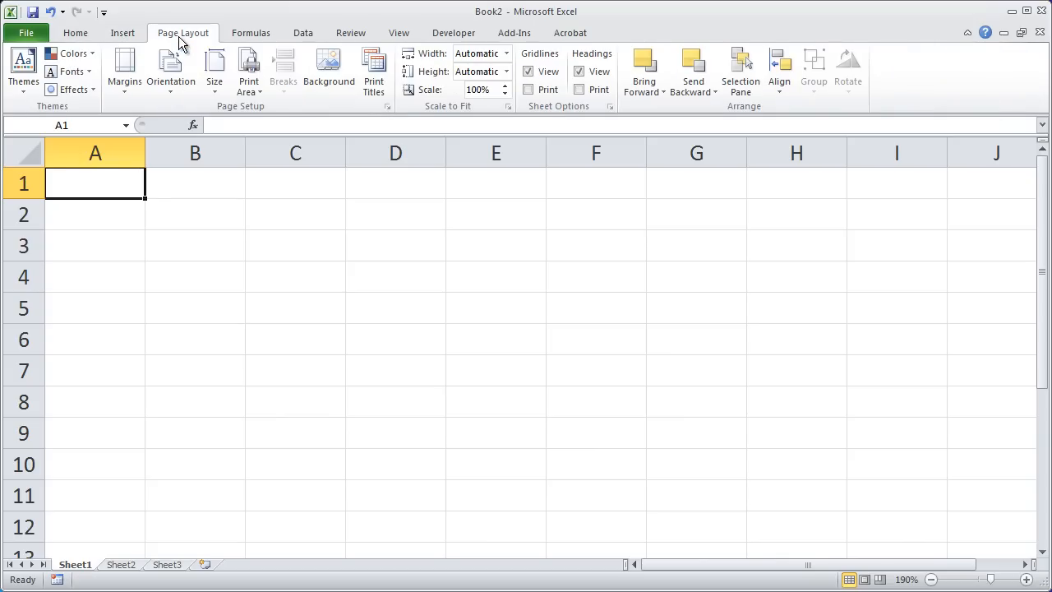
pyautogui.click(294, 33)
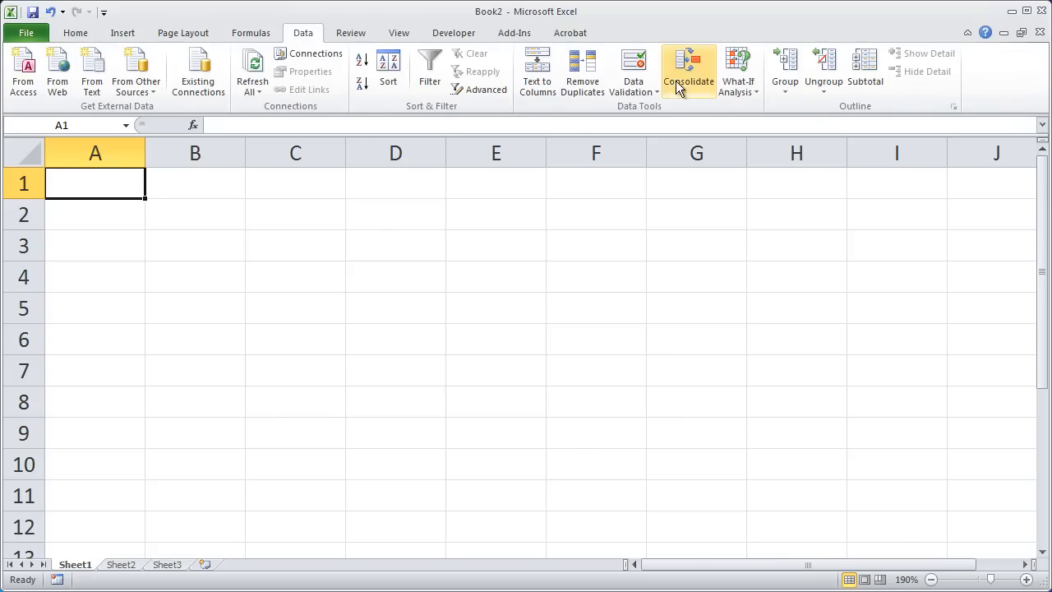
pyautogui.click(76, 33)
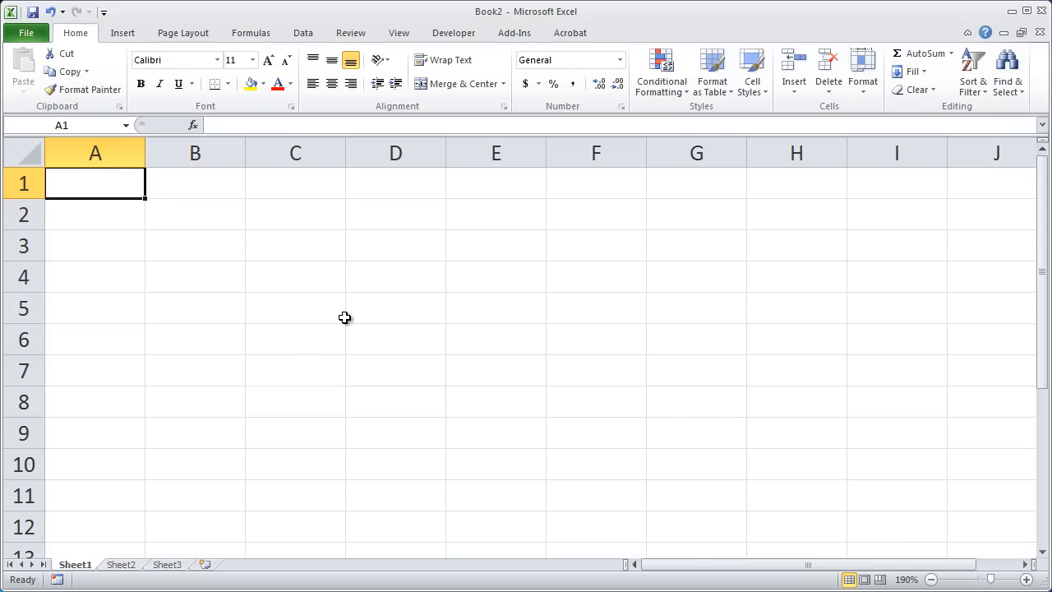
pyautogui.click(32, 37)
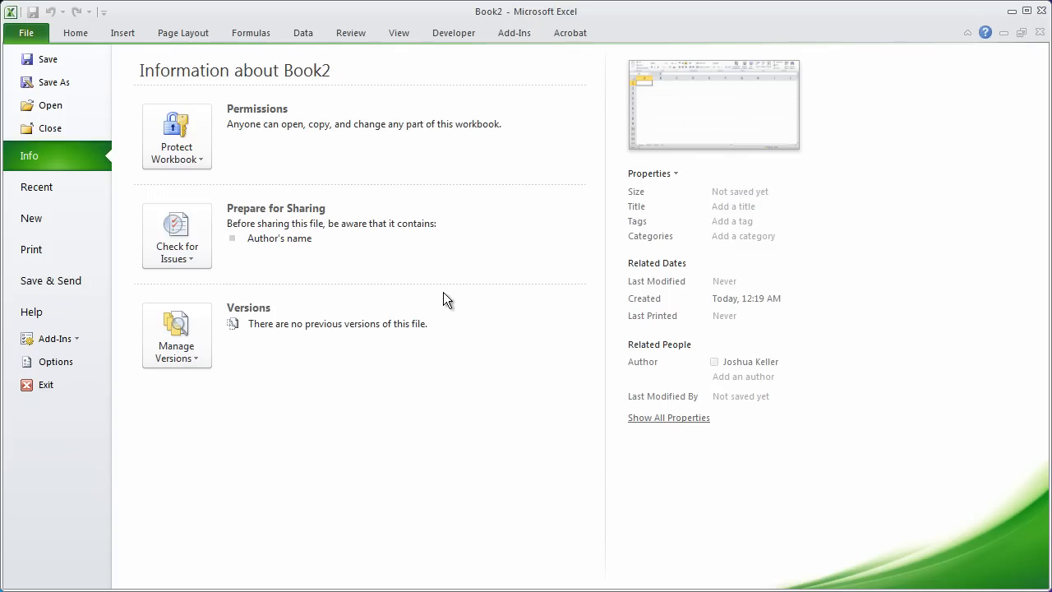
pyautogui.click(72, 33)
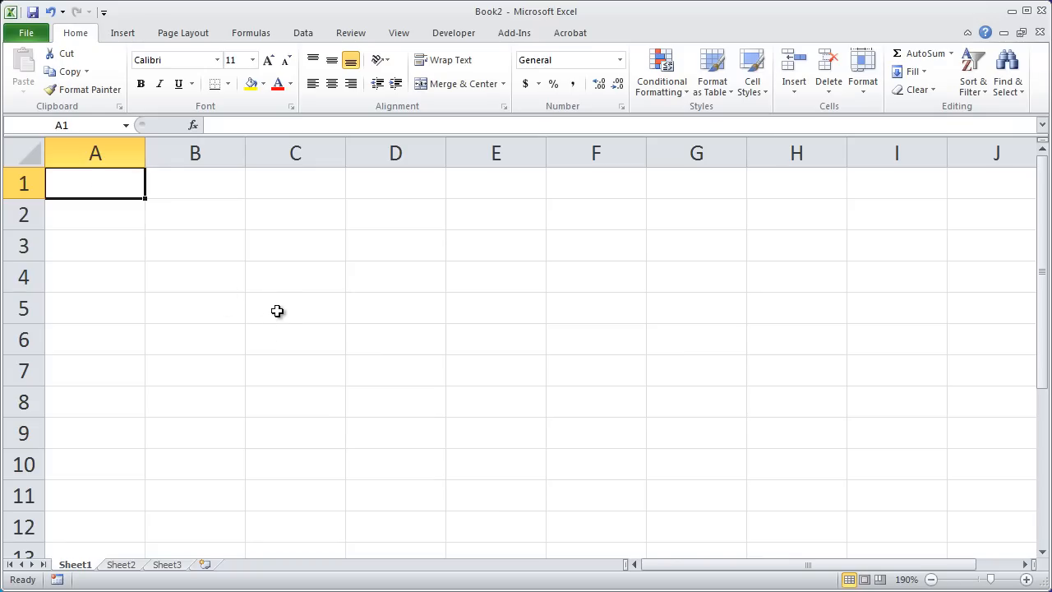
pyautogui.click(198, 248)
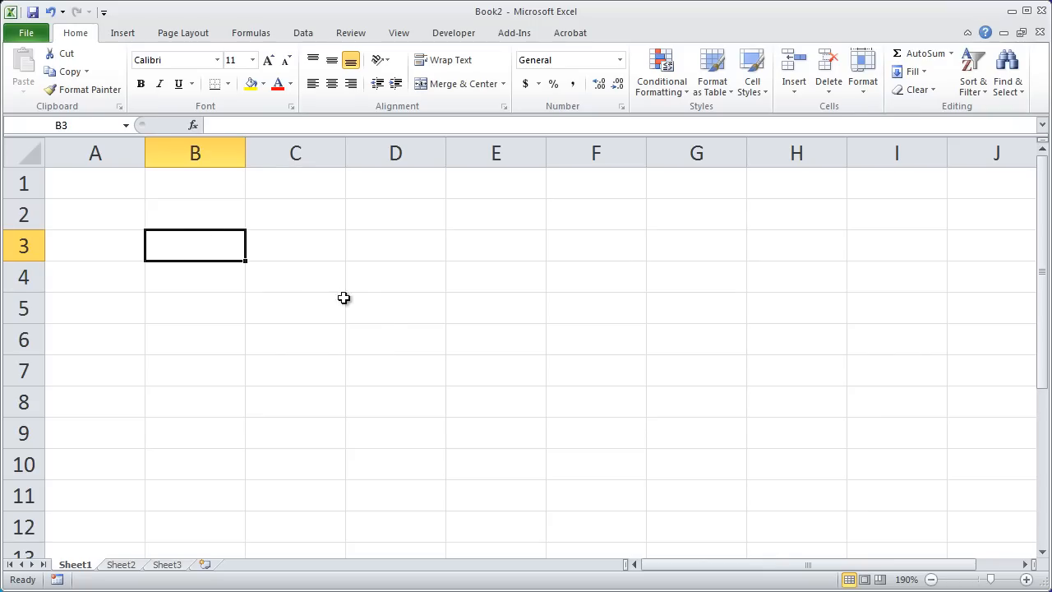
pyautogui.click(392, 309)
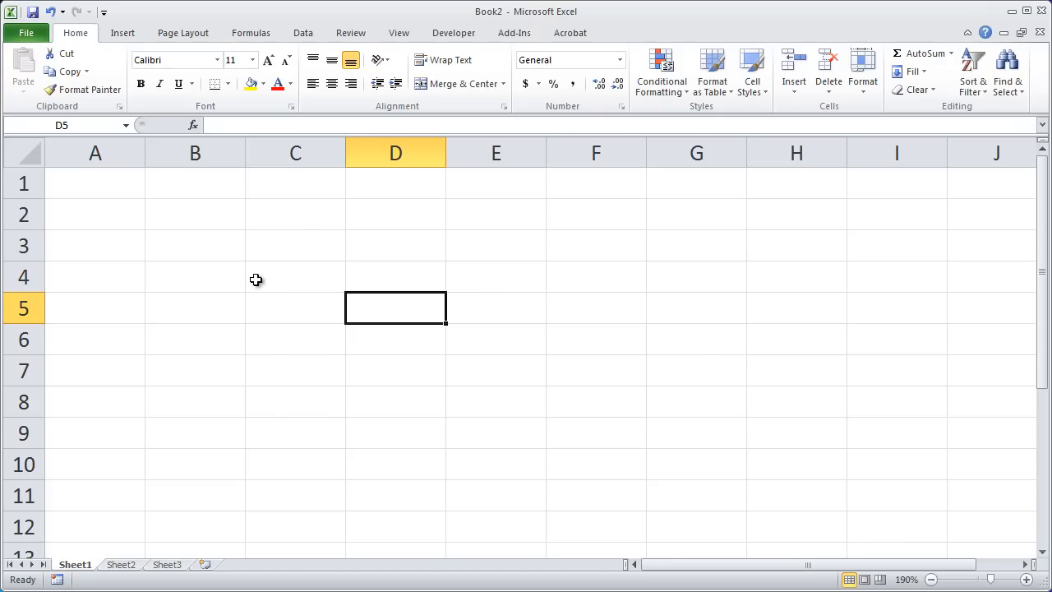
pyautogui.click(168, 219)
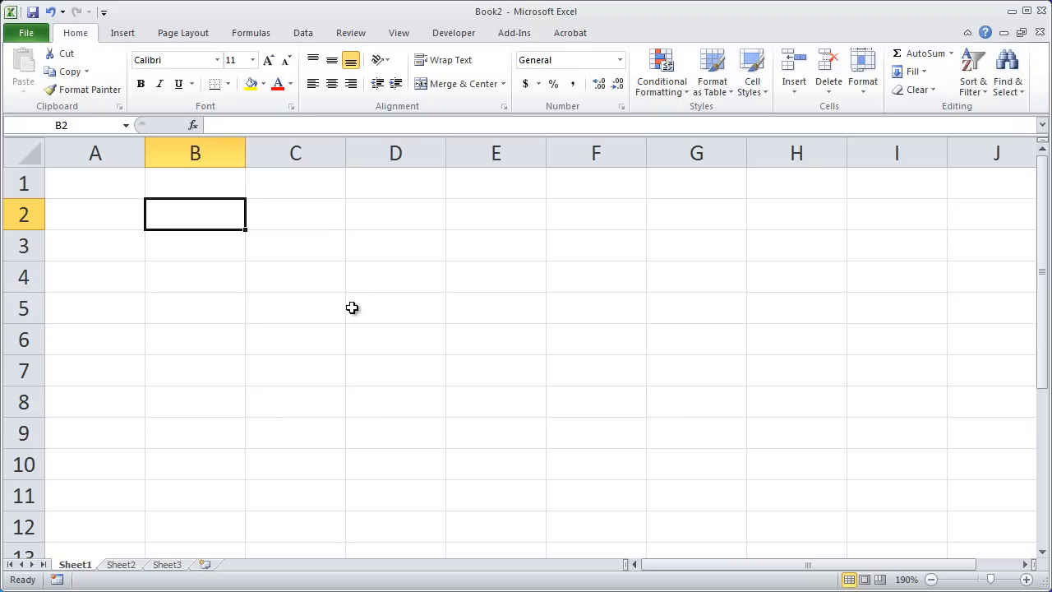
pyautogui.click(383, 310)
pyautogui.click(194, 291)
pyautogui.click(164, 223)
pyautogui.press('Down')
pyautogui.press('Down')
pyautogui.press('Down')
pyautogui.press('Right')
pyautogui.press('Right')
pyautogui.press('Right')
pyautogui.press('Left')
pyautogui.press('Left')
pyautogui.press('Left')
pyautogui.press('Up')
pyautogui.press('Up')
pyautogui.press('Up')
pyautogui.press('Down')
pyautogui.press('Down')
pyautogui.press('Right')
pyautogui.press('Right')
pyautogui.press('Right')
pyautogui.press('Right')
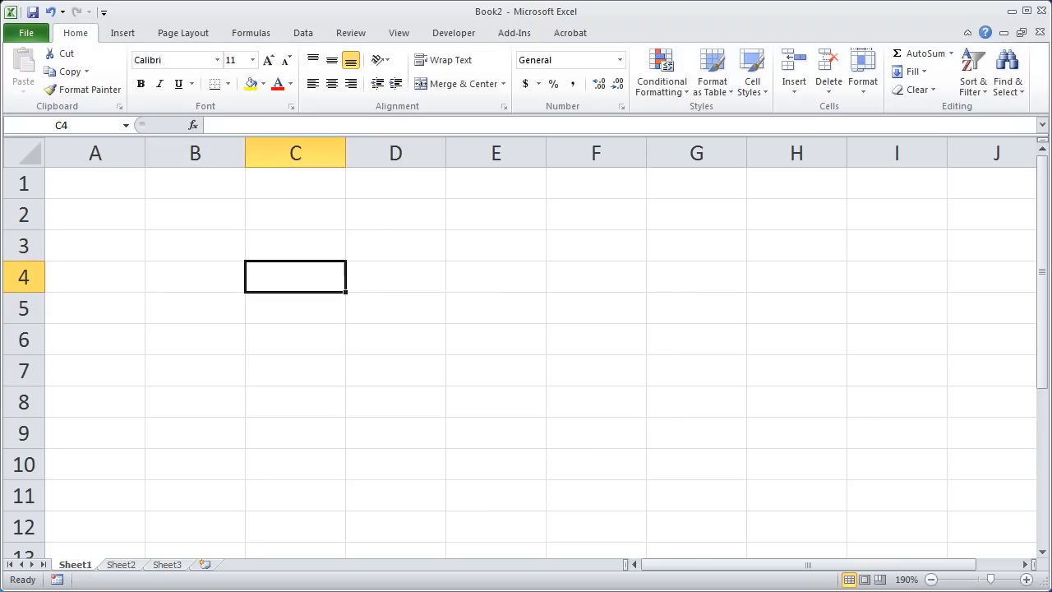
pyautogui.press('Return')
pyautogui.press('Tab')
pyautogui.press('Tab')
pyautogui.press('Tab')
pyautogui.press('Tab')
pyautogui.press('Return')
pyautogui.press('Tab')
pyautogui.press('Tab')
pyautogui.press('Tab')
pyautogui.press('Tab')
pyautogui.press('Return')
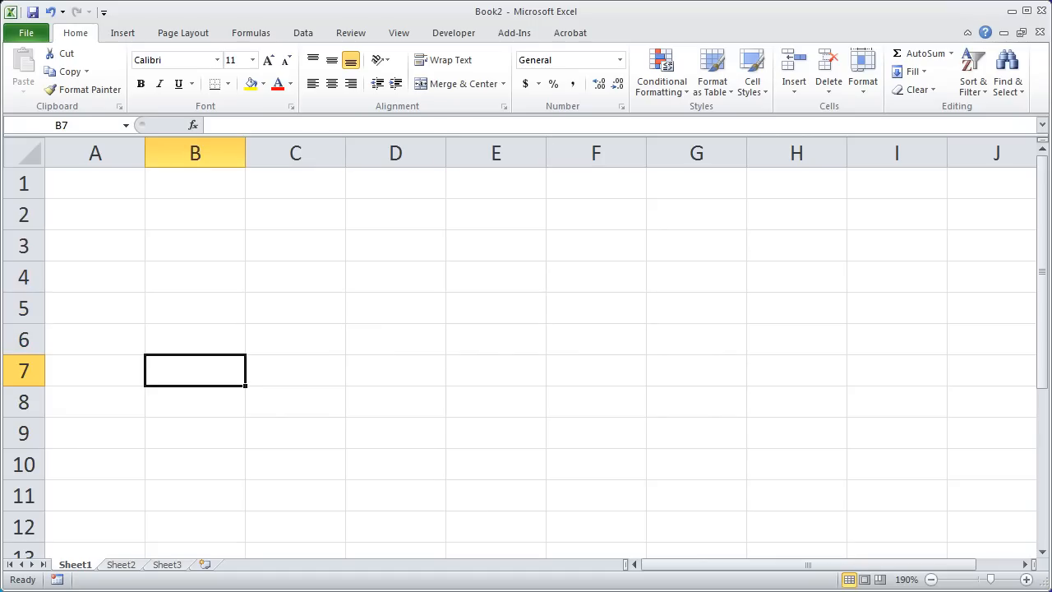
pyautogui.click(355, 306)
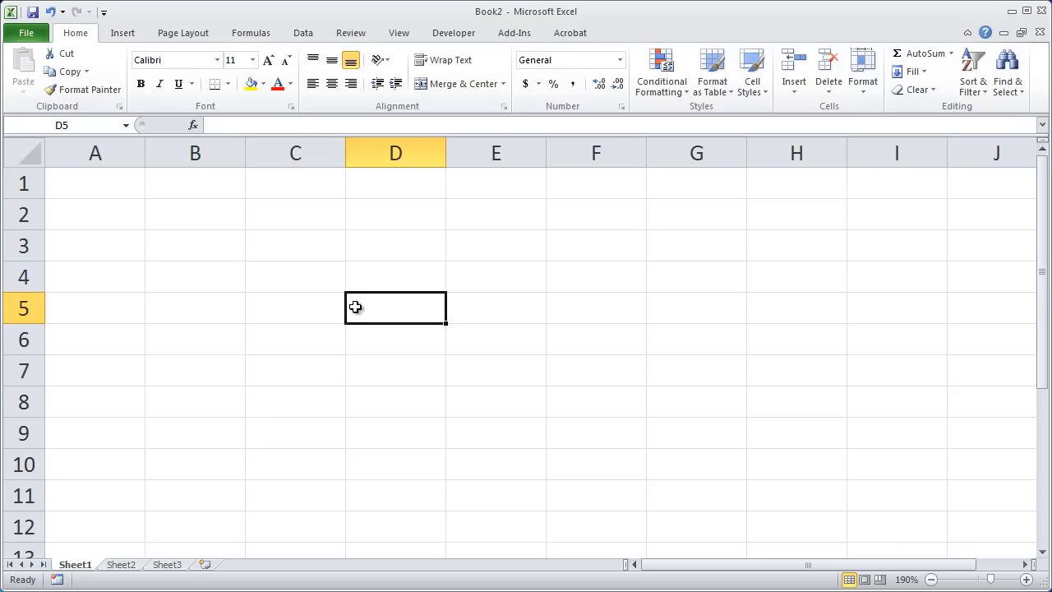
pyautogui.press('Left')
pyautogui.press('Left')
pyautogui.press('Left')
pyautogui.press('Up')
pyautogui.press('Right')
pyautogui.press('Right')
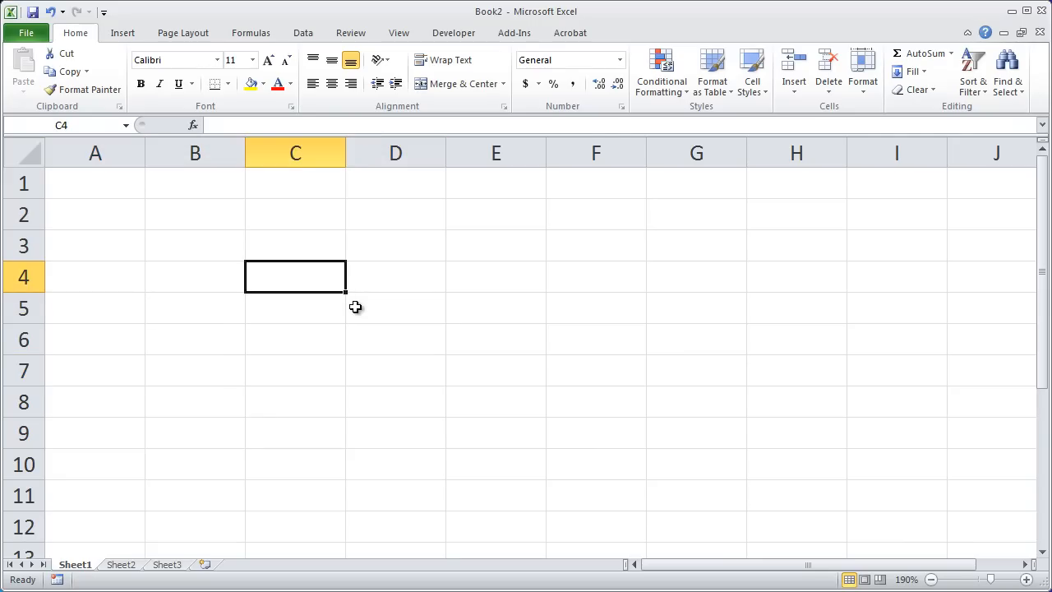
pyautogui.press('Down')
pyautogui.press('Down')
pyautogui.press('Right')
pyautogui.press('Right')
pyautogui.press('Right')
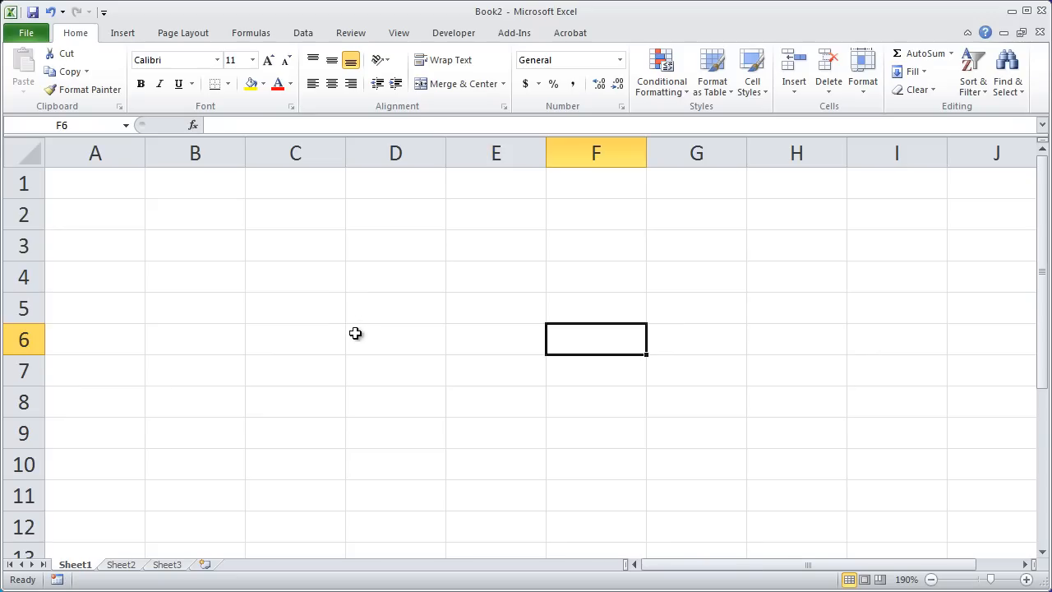
# - Enter the title "Sales Figures for First Quarter 2010" in cell A1
pyautogui.click(85, 185)
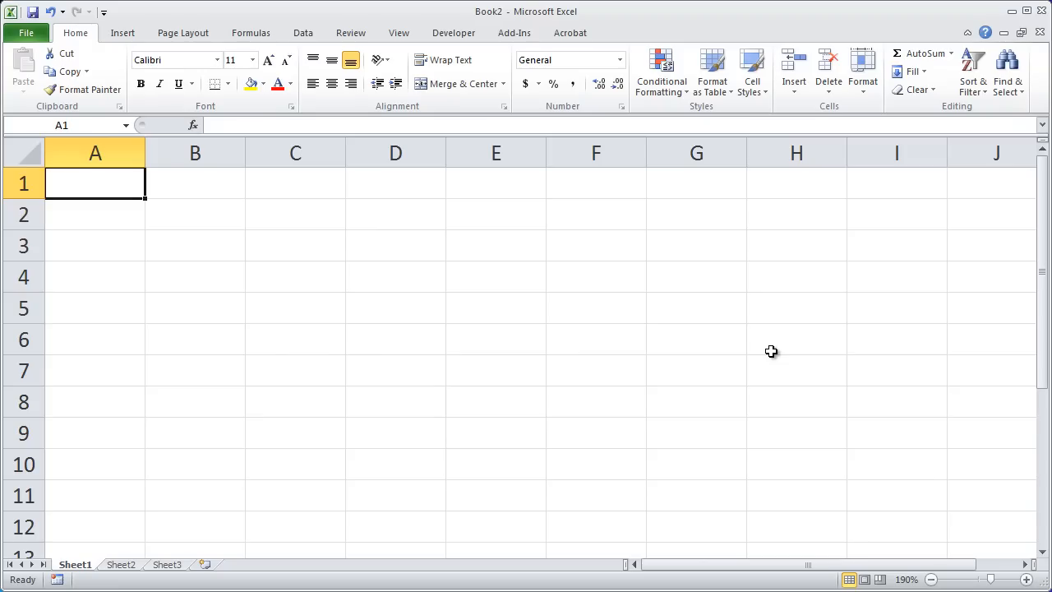
pyautogui.write('Sales')
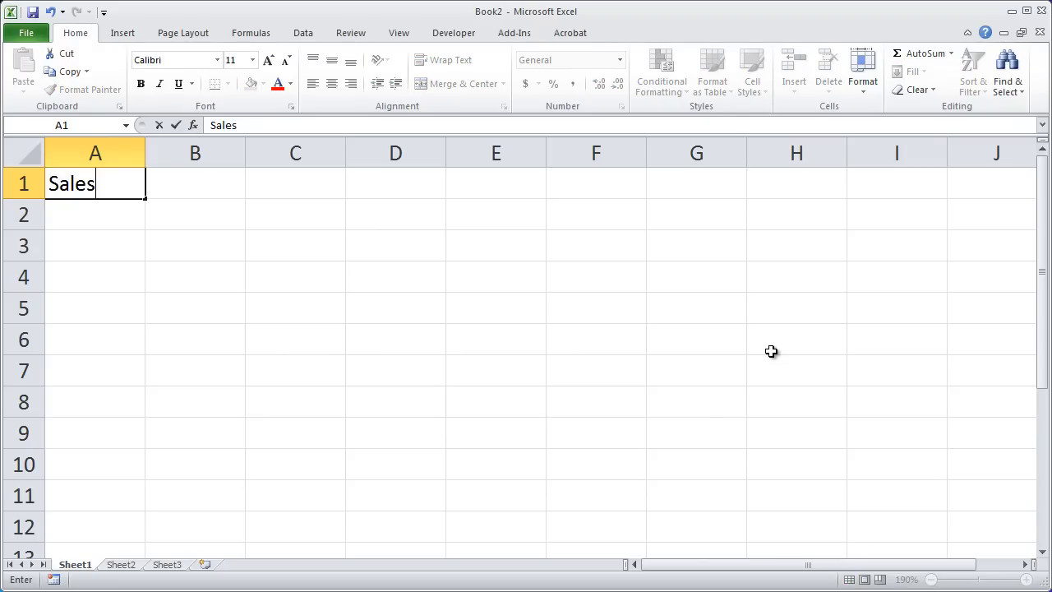
pyautogui.write(' Figures for ')
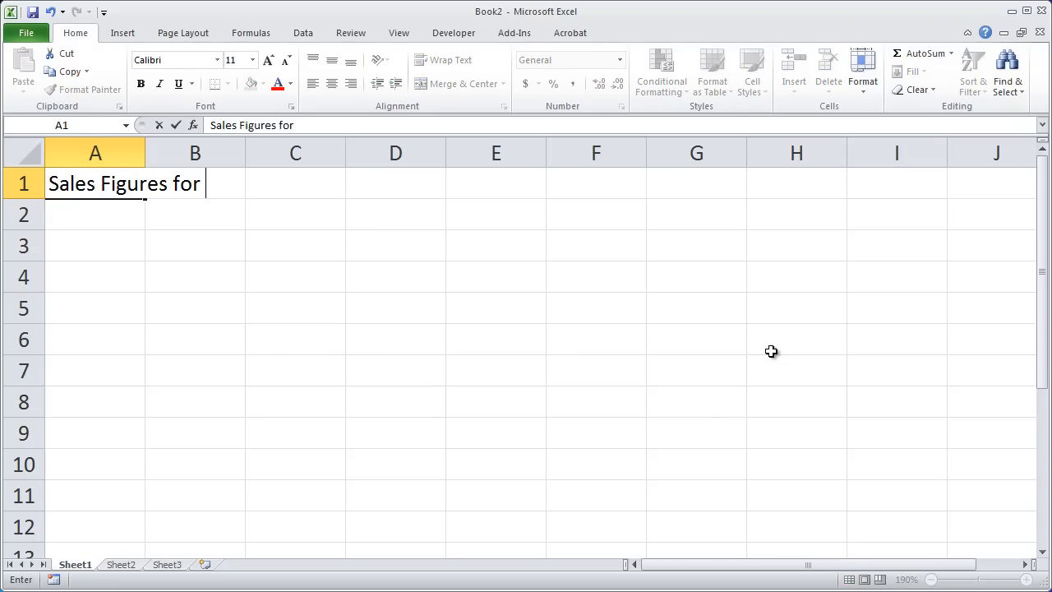
pyautogui.write('First Qua')
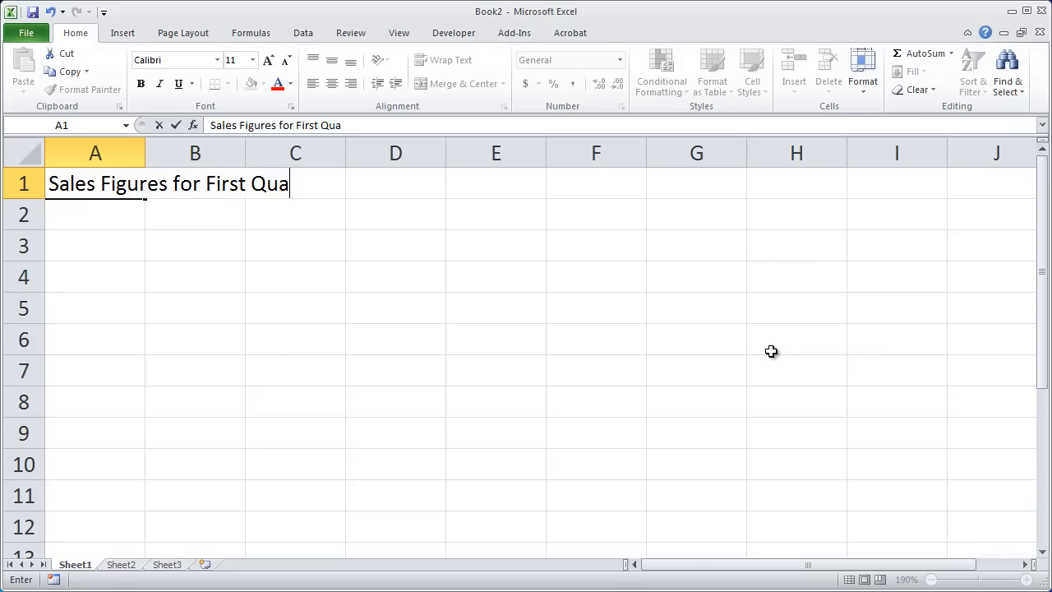
pyautogui.write('rter 20101')
pyautogui.press('BackSpace')
pyautogui.press('Return')
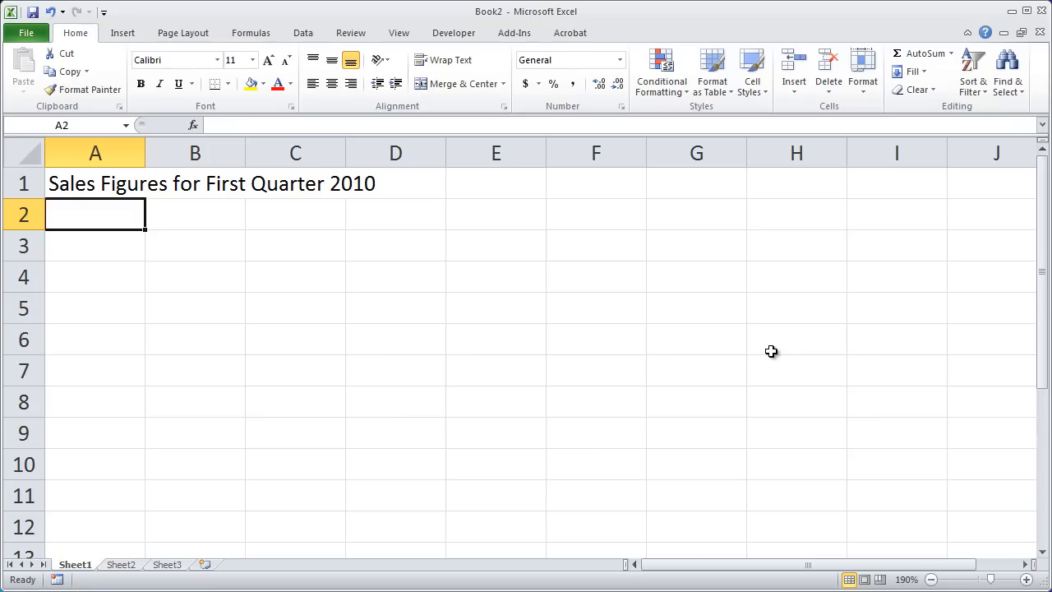
pyautogui.press('Down')
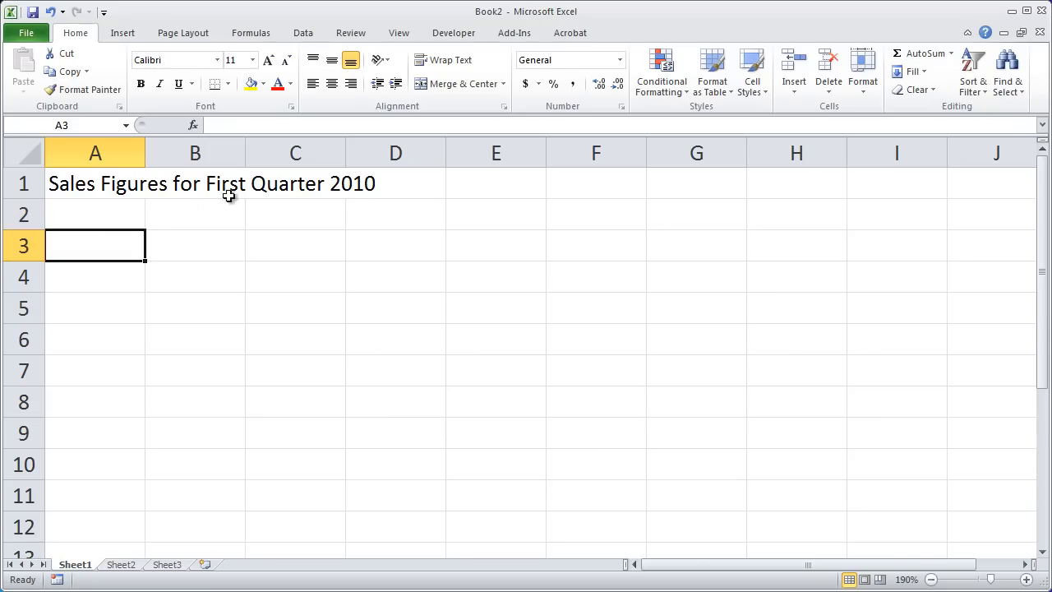
# - Examine the contents of cells A1, B1, C1 and D1 to find which one stores the title
pyautogui.click(71, 184)
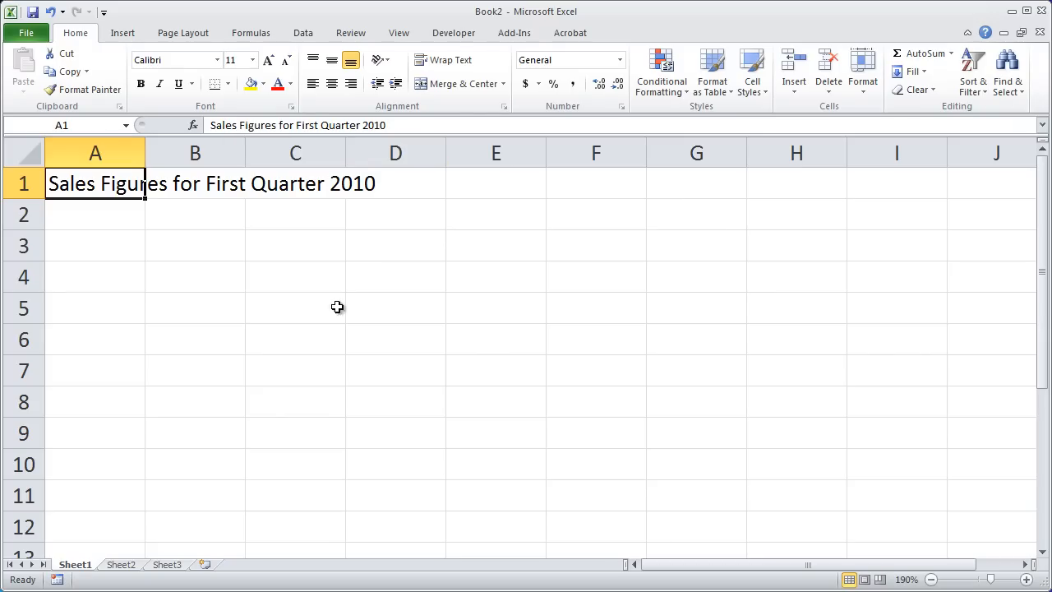
pyautogui.click(200, 185)
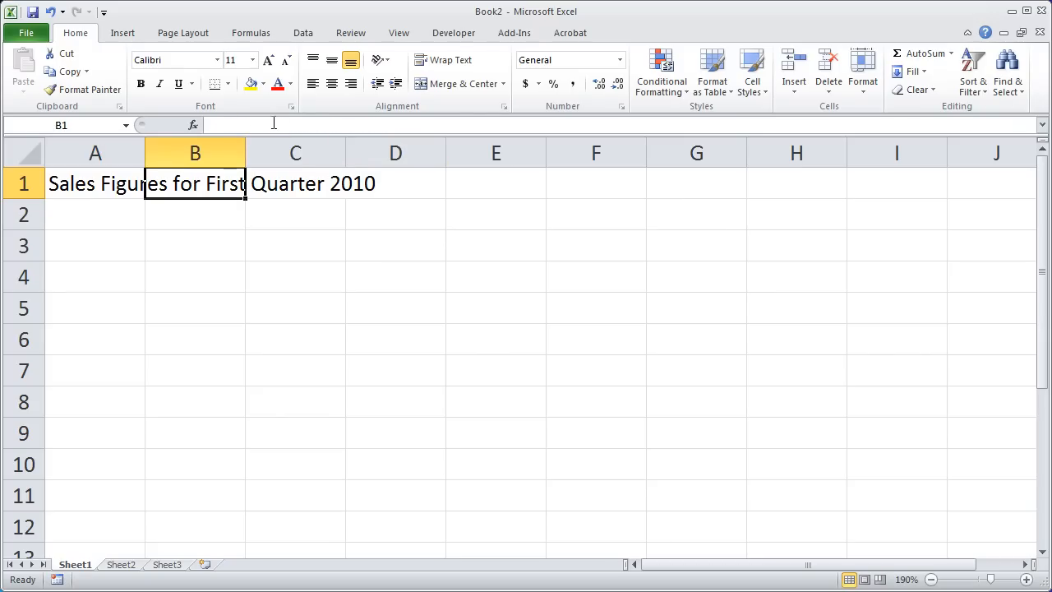
pyautogui.click(300, 187)
pyautogui.click(398, 182)
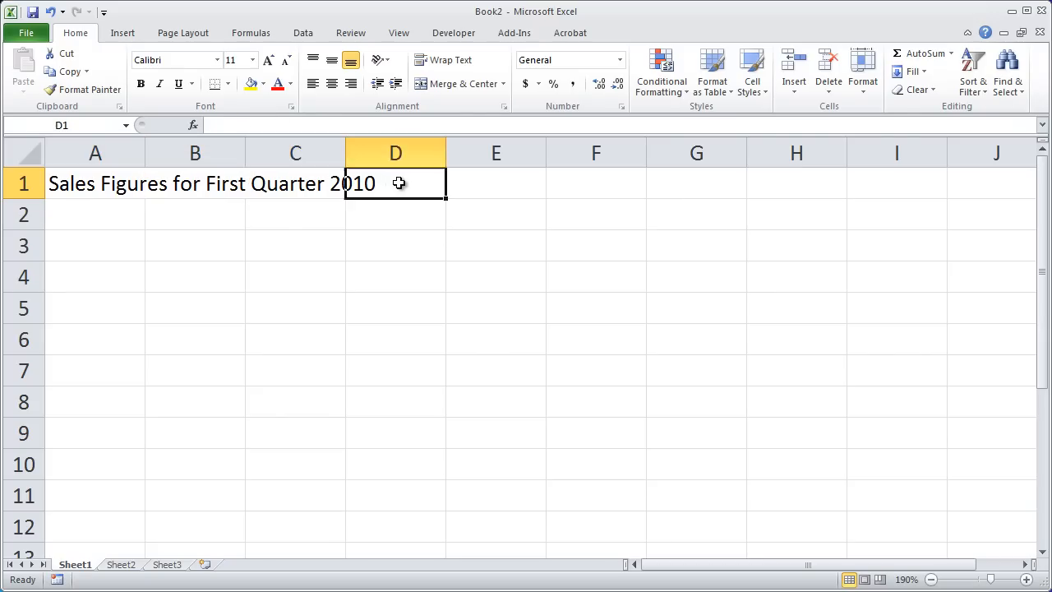
pyautogui.click(99, 183)
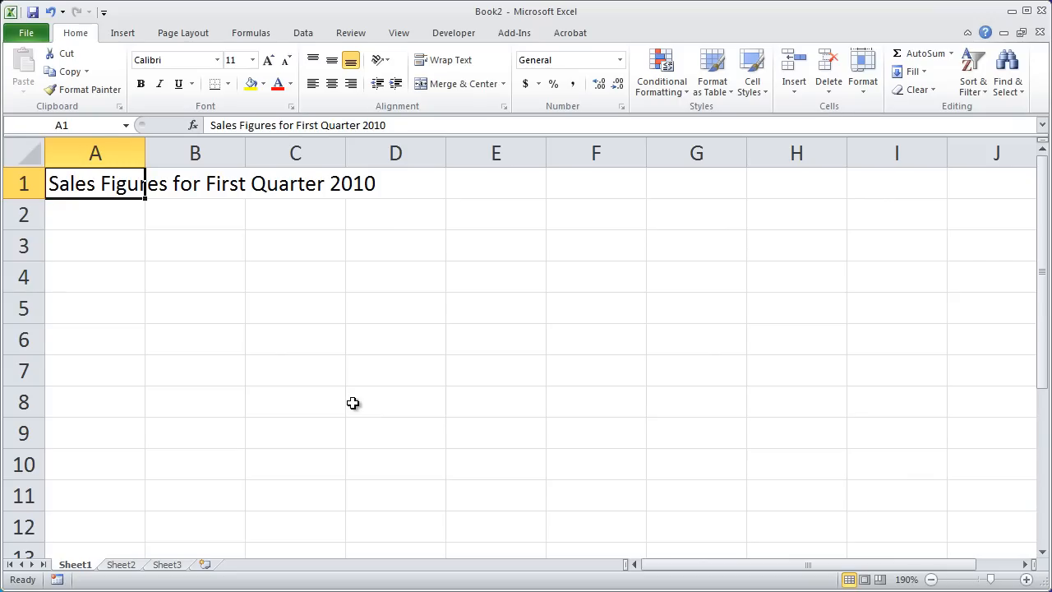
# - Try entering x in cell C1, where the title text overflows, and remove it again
pyautogui.click(289, 174)
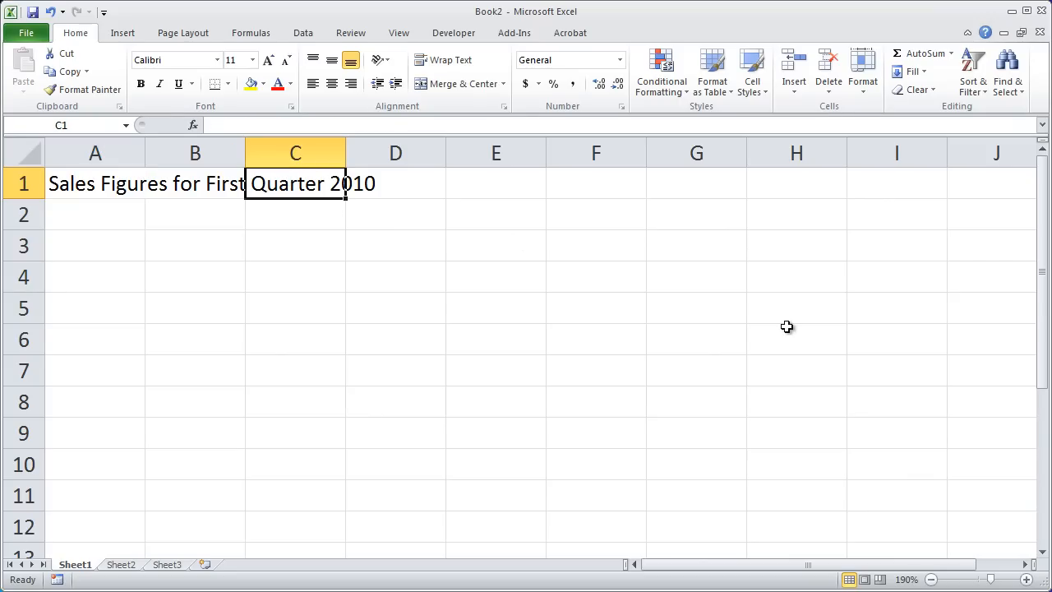
pyautogui.write('x')
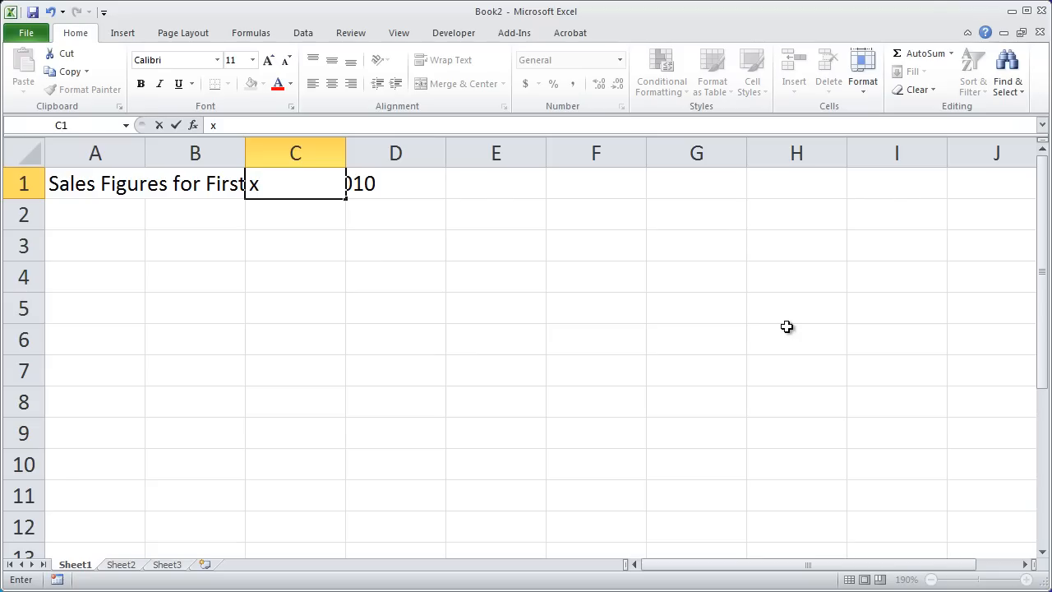
pyautogui.press('Return')
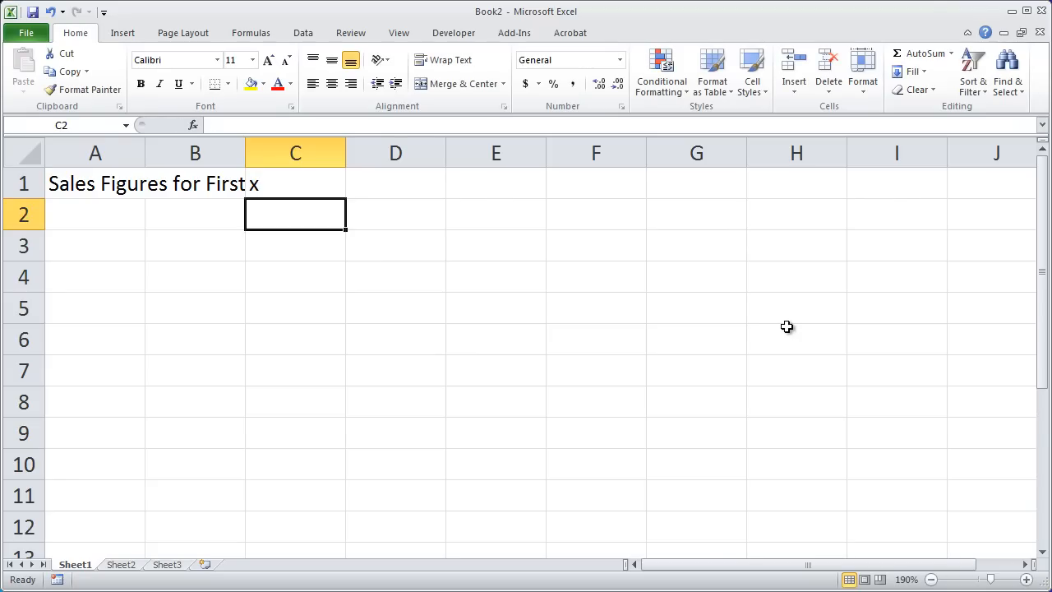
pyautogui.press('Up')
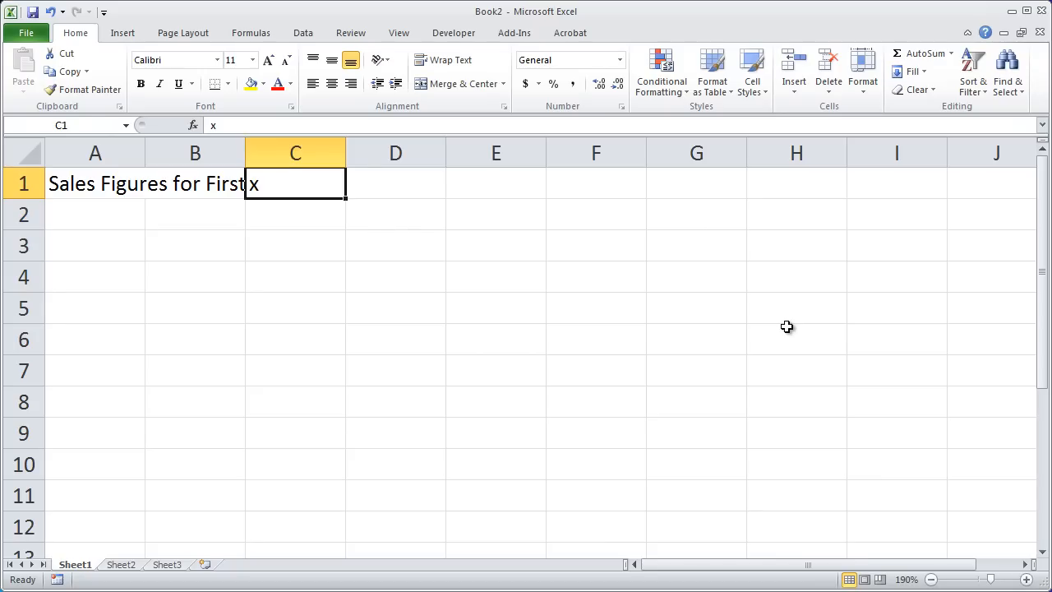
pyautogui.write('Quarter 2010')
# - Enter the column heading "Salesperson" in cell A3
pyautogui.press('Down')
pyautogui.press('Down')
pyautogui.press('Left')
pyautogui.press('Left')
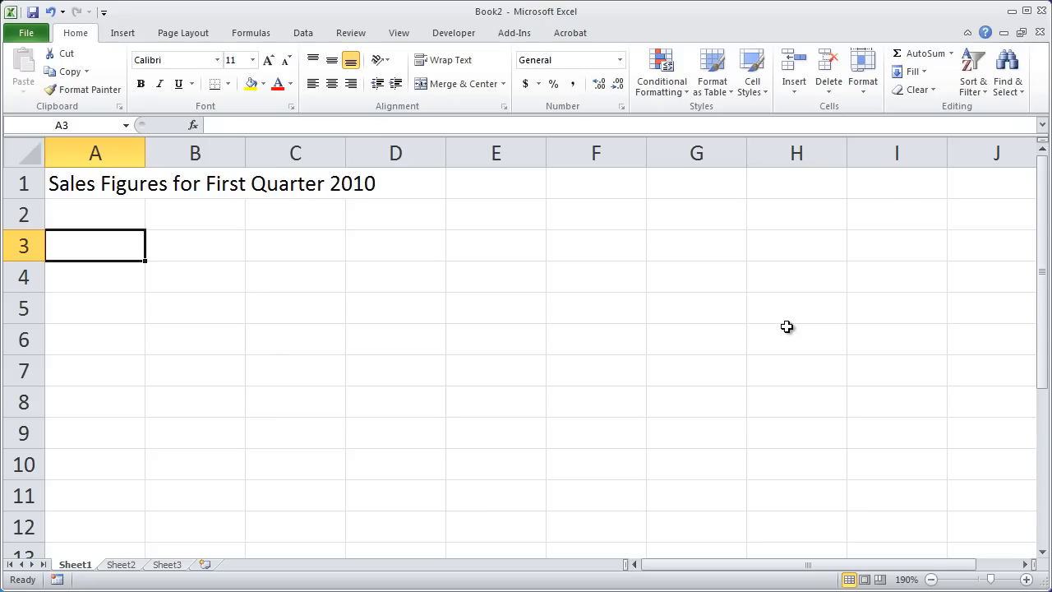
pyautogui.write('Sales')
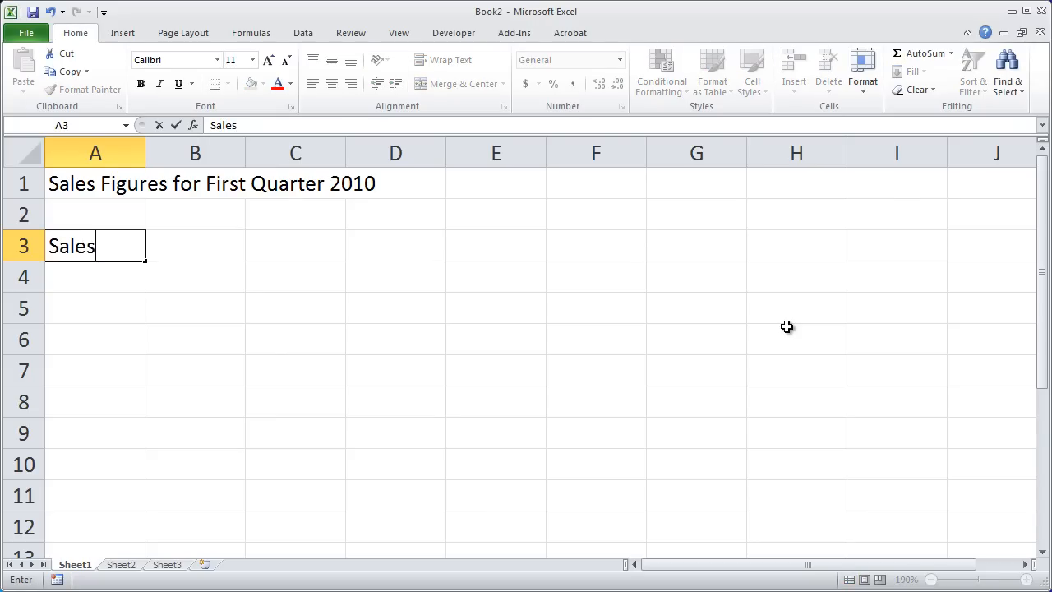
pyautogui.write('person')
pyautogui.press('Tab')
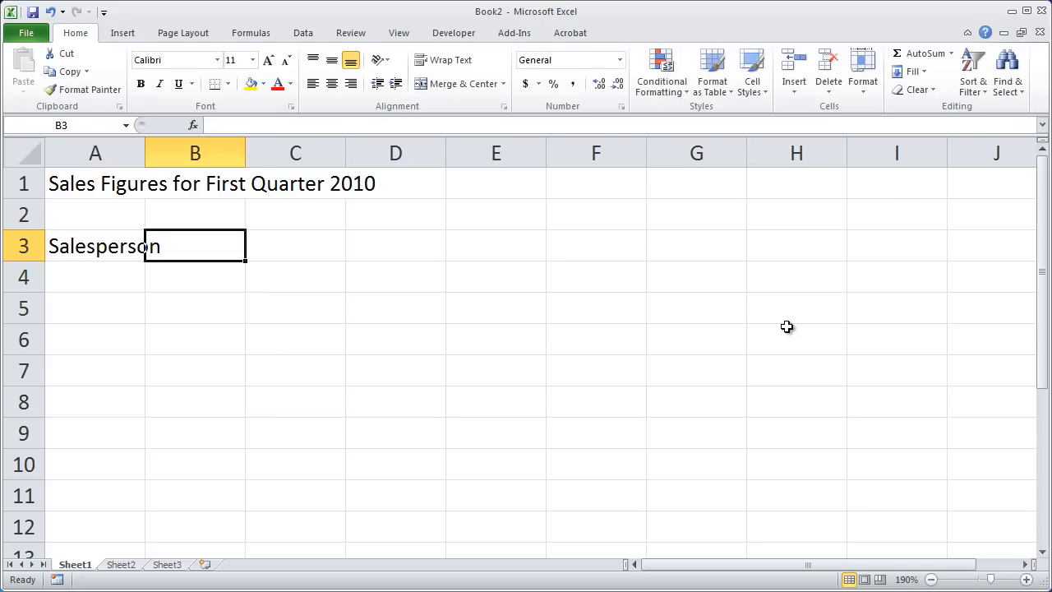
# - Enter the headings Jan, Feb, Mar and Total in cells B3 through E3
pyautogui.write('Jan')
pyautogui.press('Tab')
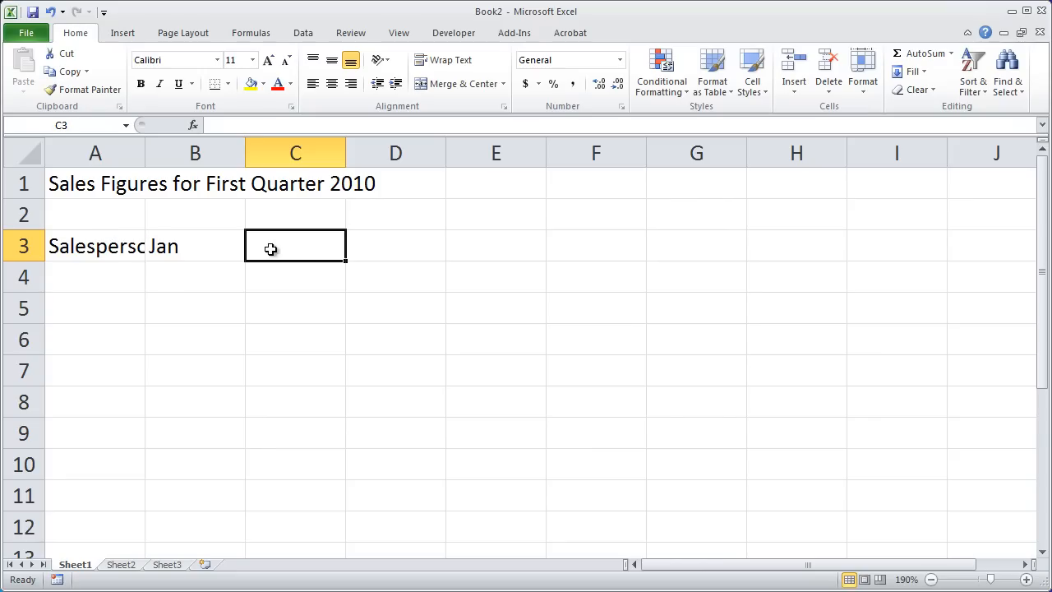
pyautogui.write('Feb')
pyautogui.press('Tab')
pyautogui.write('Mar')
pyautogui.press('Tab')
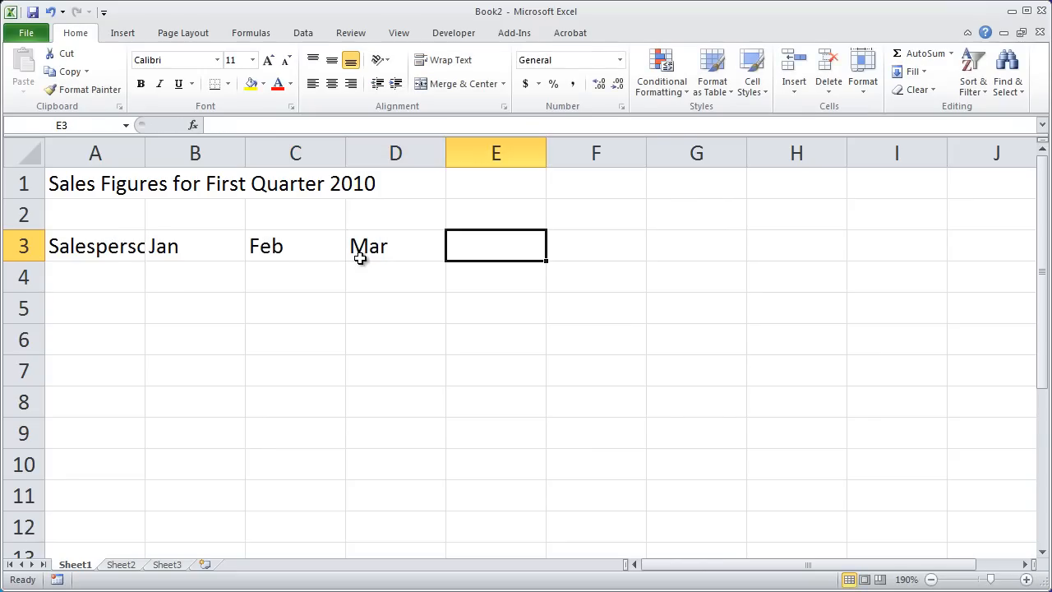
pyautogui.write('Total')
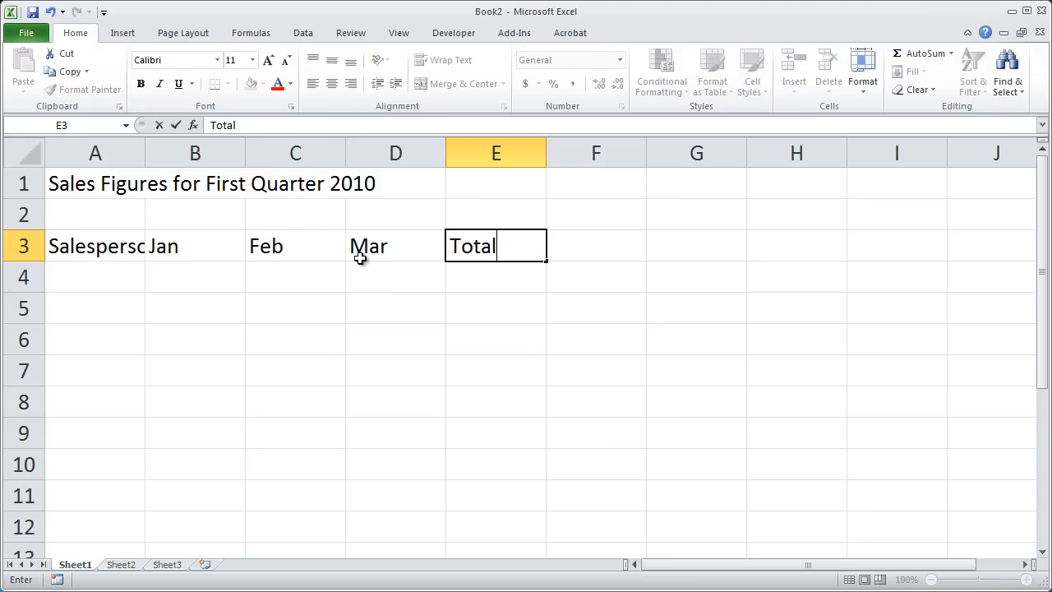
pyautogui.press('Return')
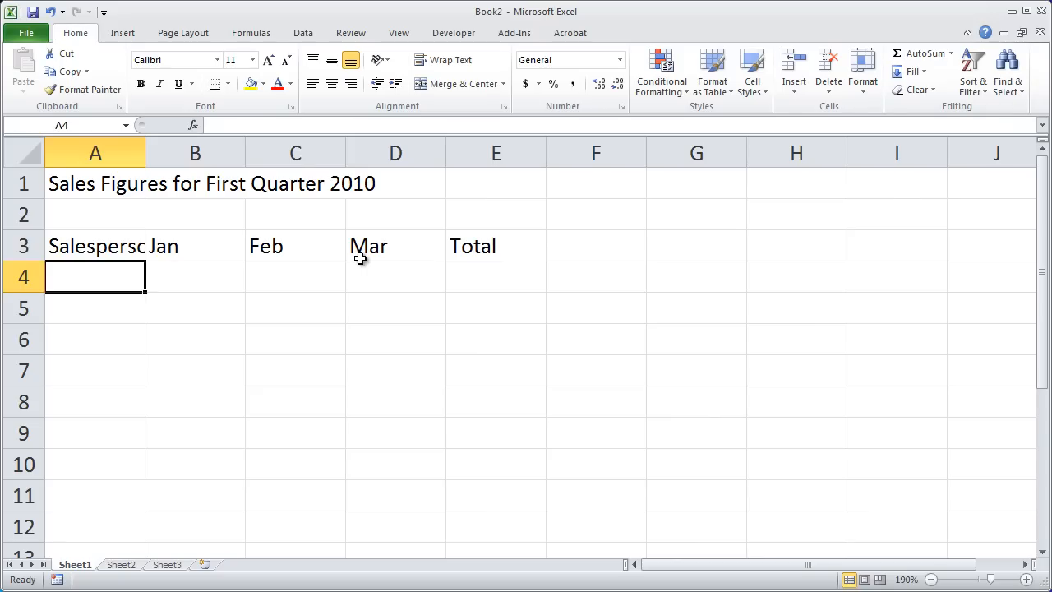
# - Enter the three salespeople's first names in cells A4 through A6 and the label Total in cell A7
pyautogui.write('John')
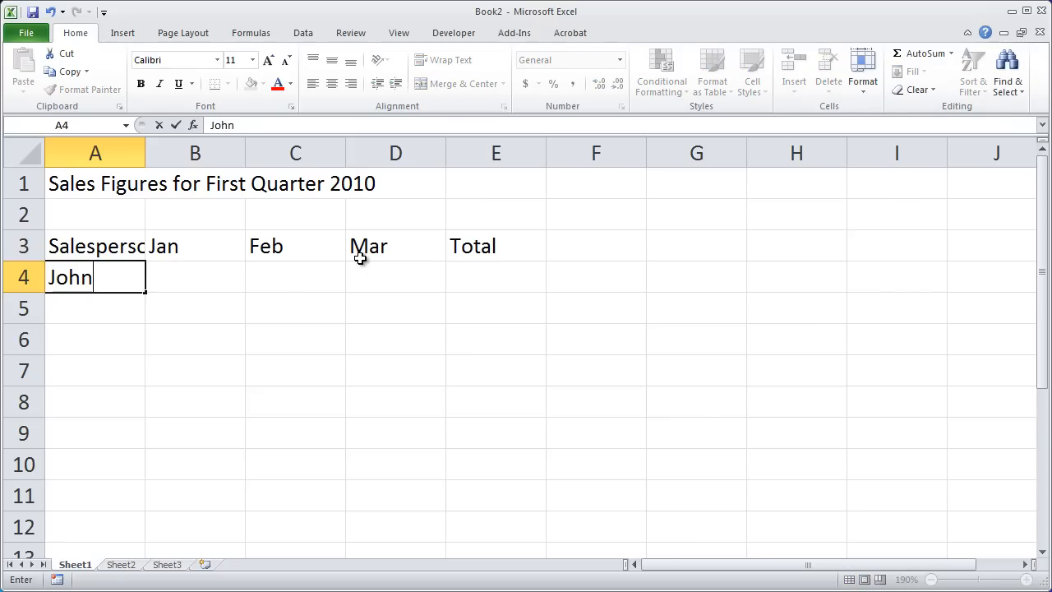
pyautogui.press('Return')
pyautogui.write('Mary')
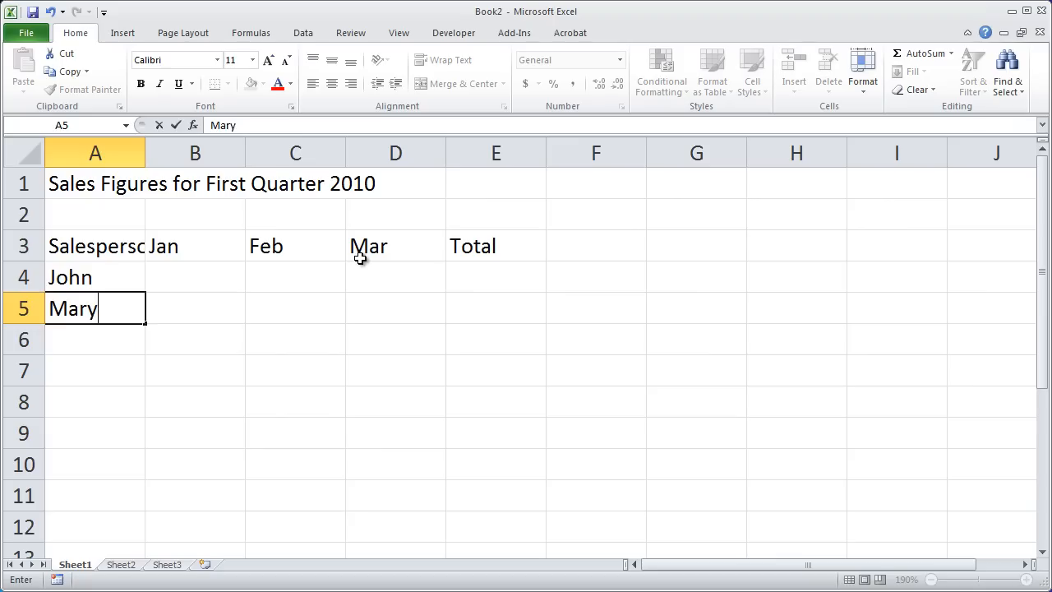
pyautogui.press('Return')
pyautogui.write('Peter')
pyautogui.press('Return')
pyautogui.write('Total')
pyautogui.press('Return')
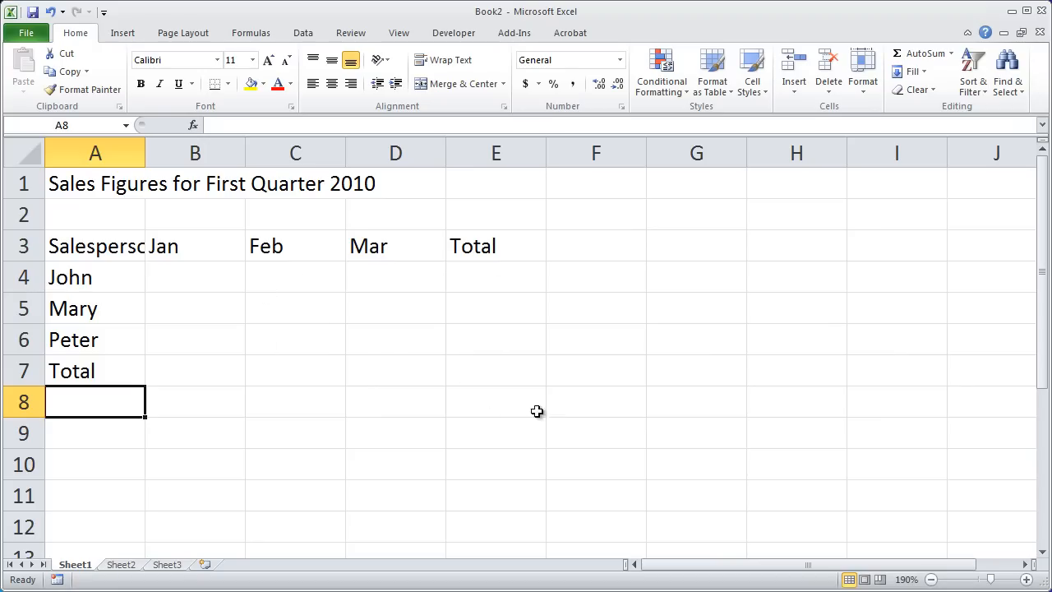
# - Select the range B4:D6 and enter the first salesperson's sales figures 100, 200 and 300 across row 4
pyautogui.moveTo(179, 277); pyautogui.dragTo(412, 345)
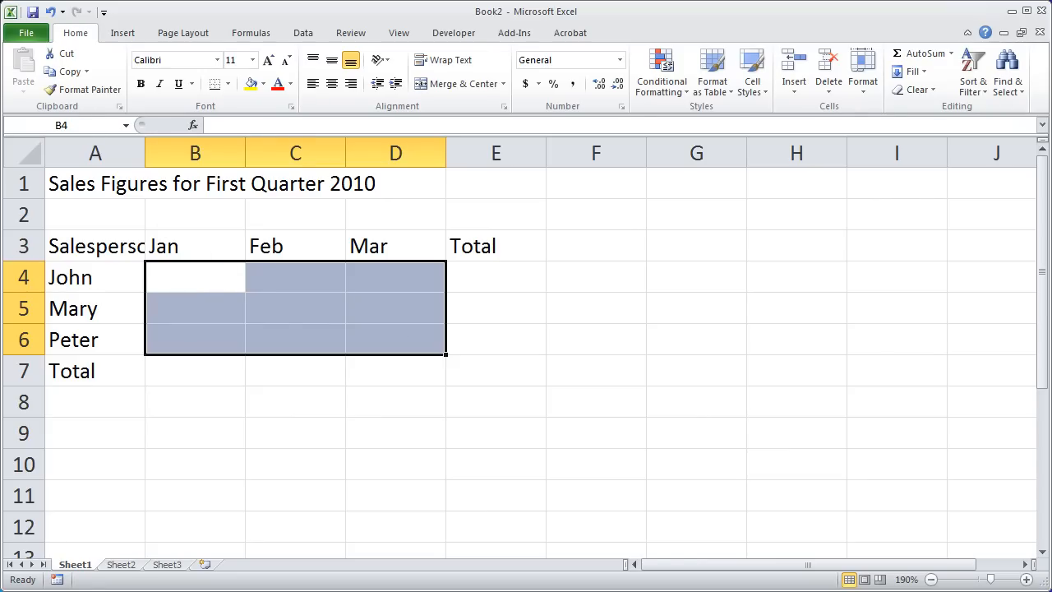
pyautogui.write('100')
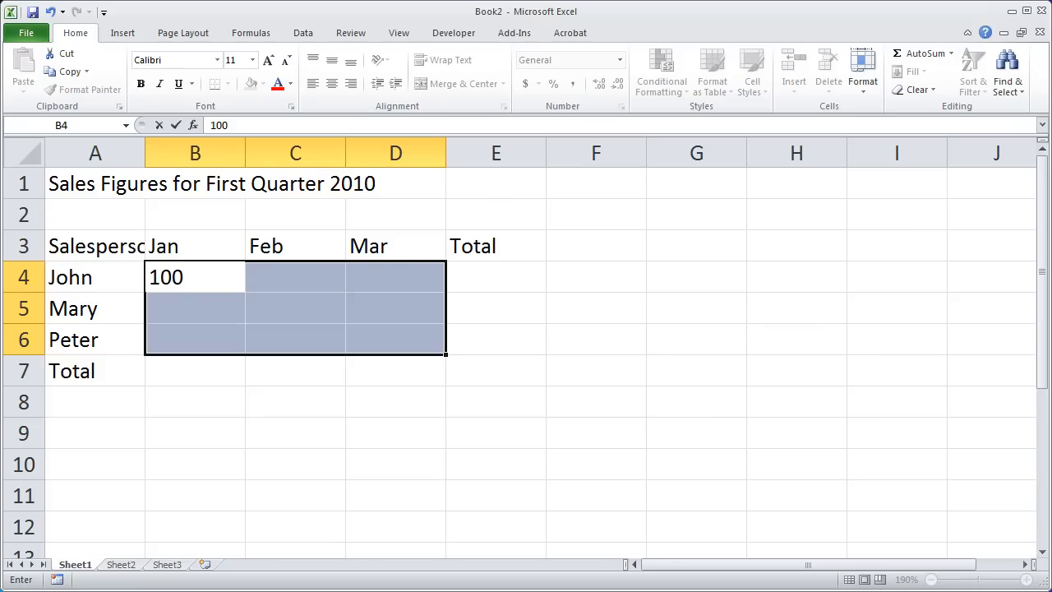
pyautogui.press('Tab')
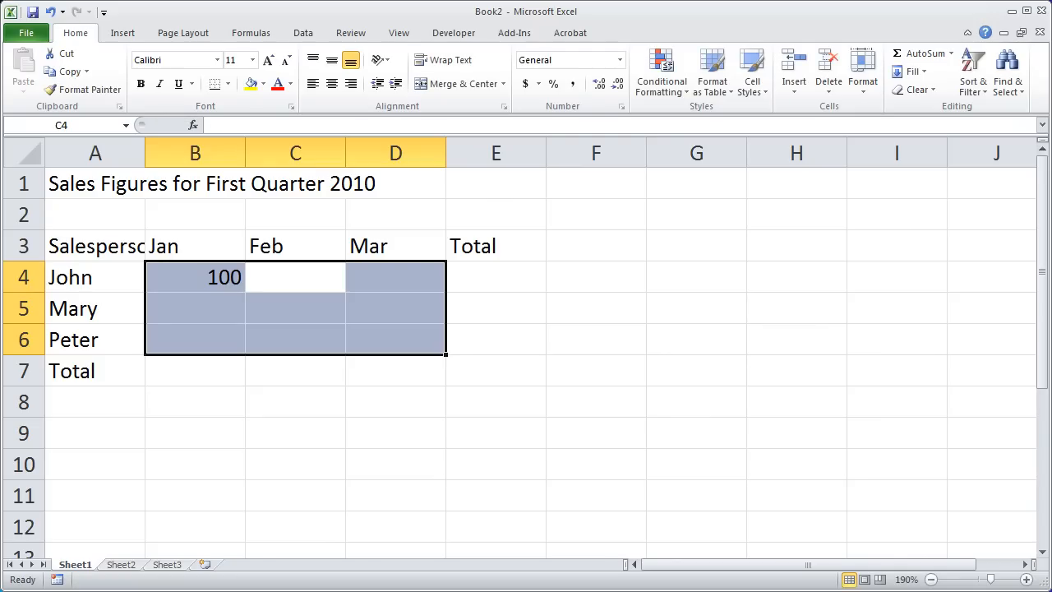
pyautogui.write('200')
pyautogui.press('Tab')
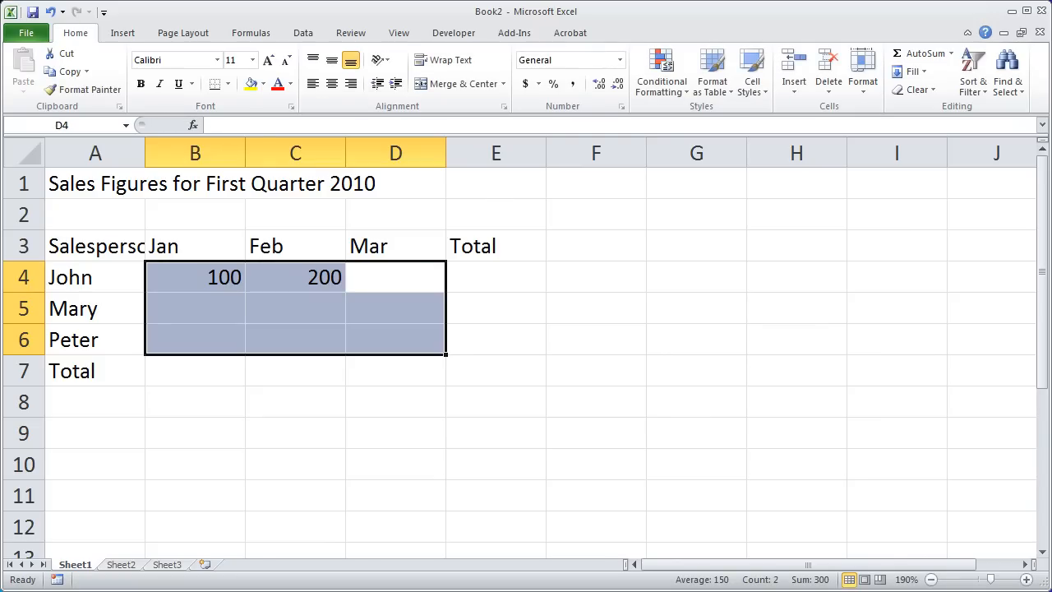
pyautogui.write('300')
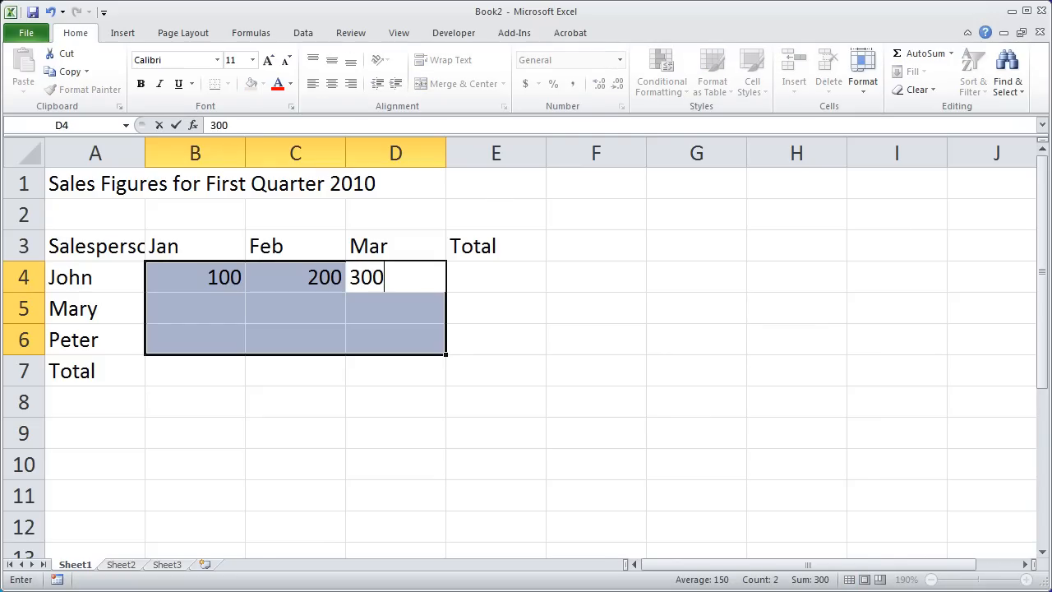
pyautogui.press('Tab')
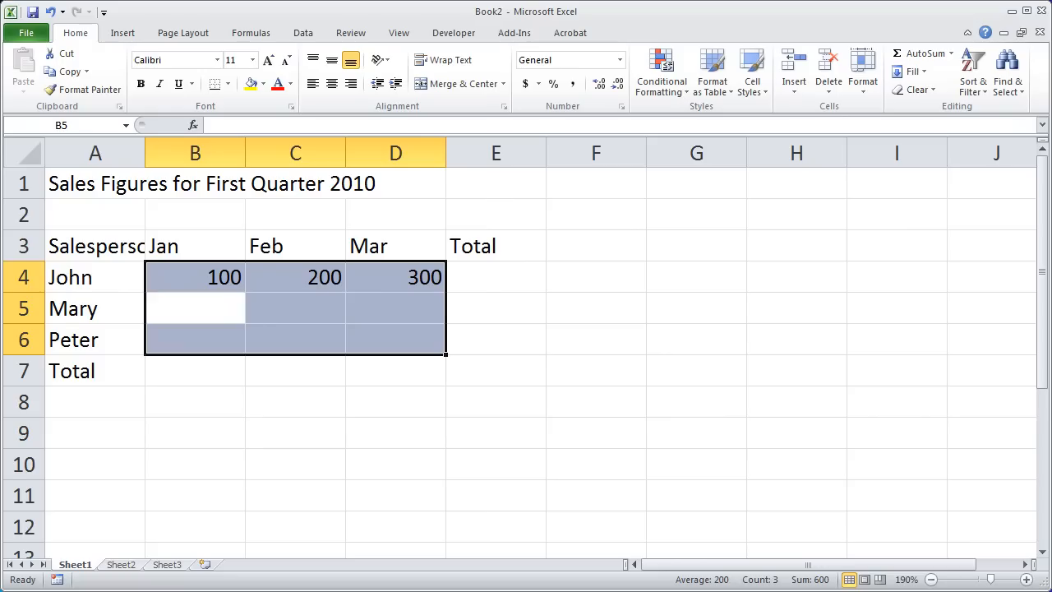
# - Enter the second salesperson's Jan, Feb and Mar figures 300, 200 and 500 in cells B5 through D5
pyautogui.write('300')
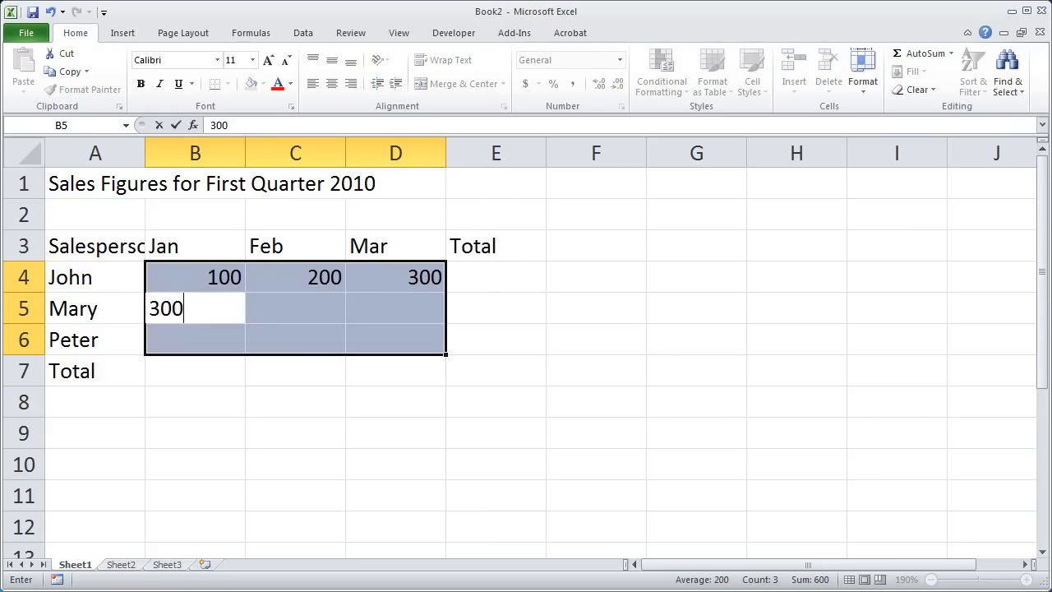
pyautogui.press('Tab')
pyautogui.write('200')
pyautogui.press('Tab')
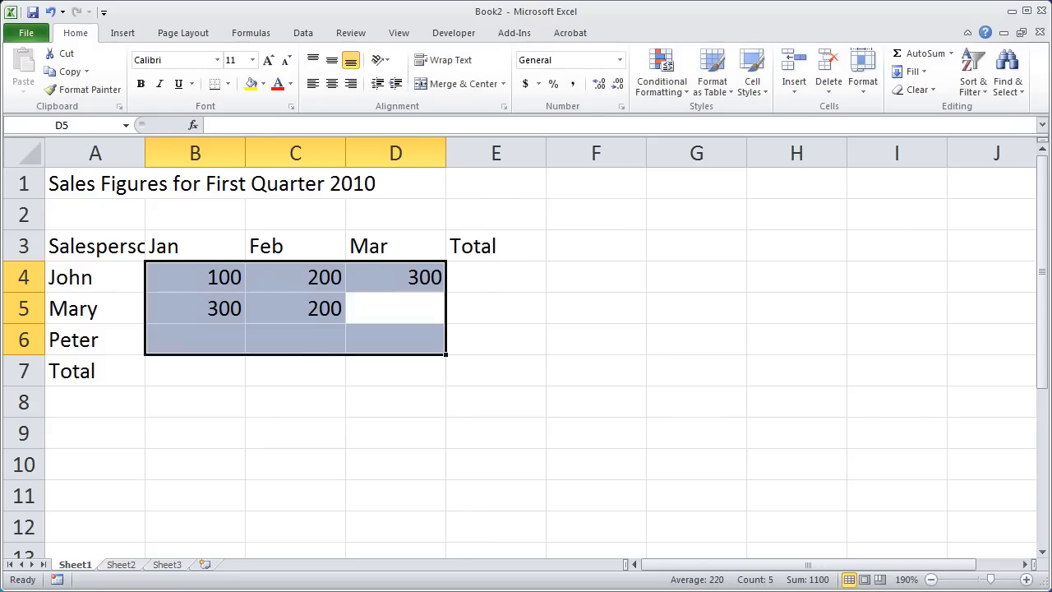
pyautogui.write('500')
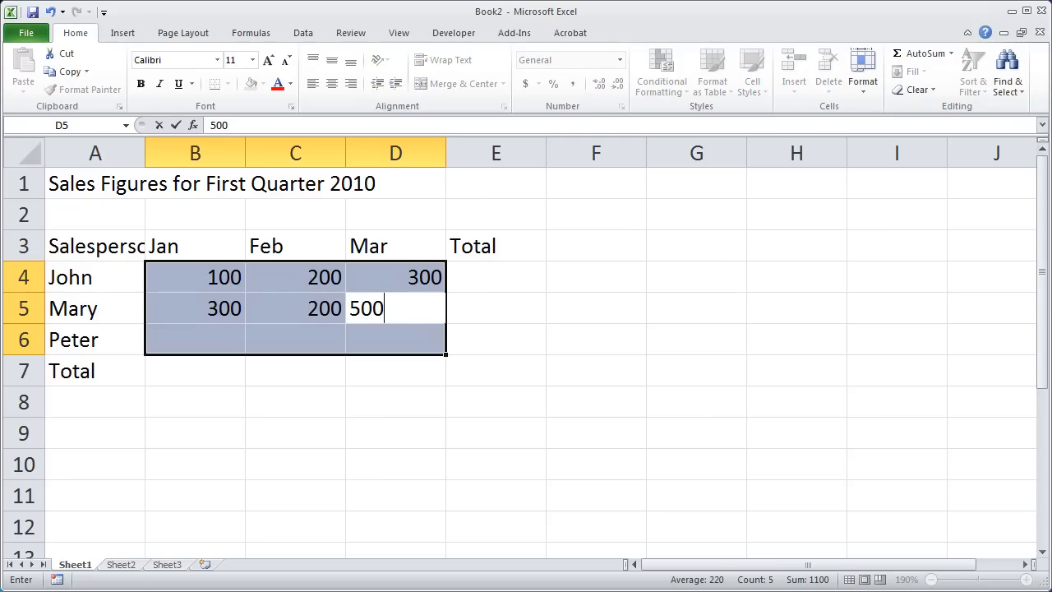
pyautogui.press('Return')
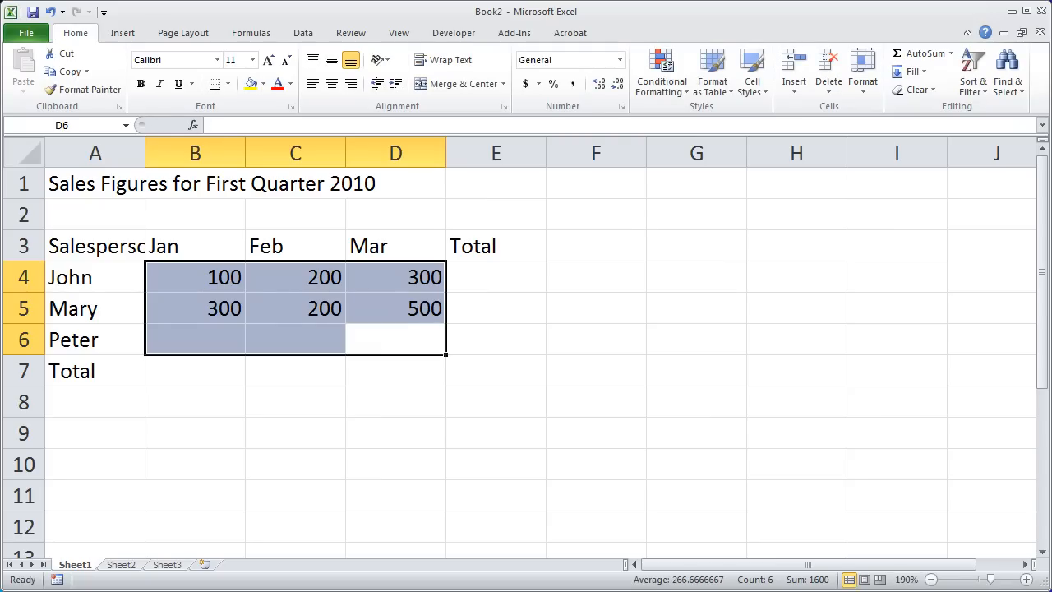
# - Enter the third salesperson's figures 300, 100 and 200 in cells B6 through D6, and move to cell A9
pyautogui.press('Left')
pyautogui.press('Left')
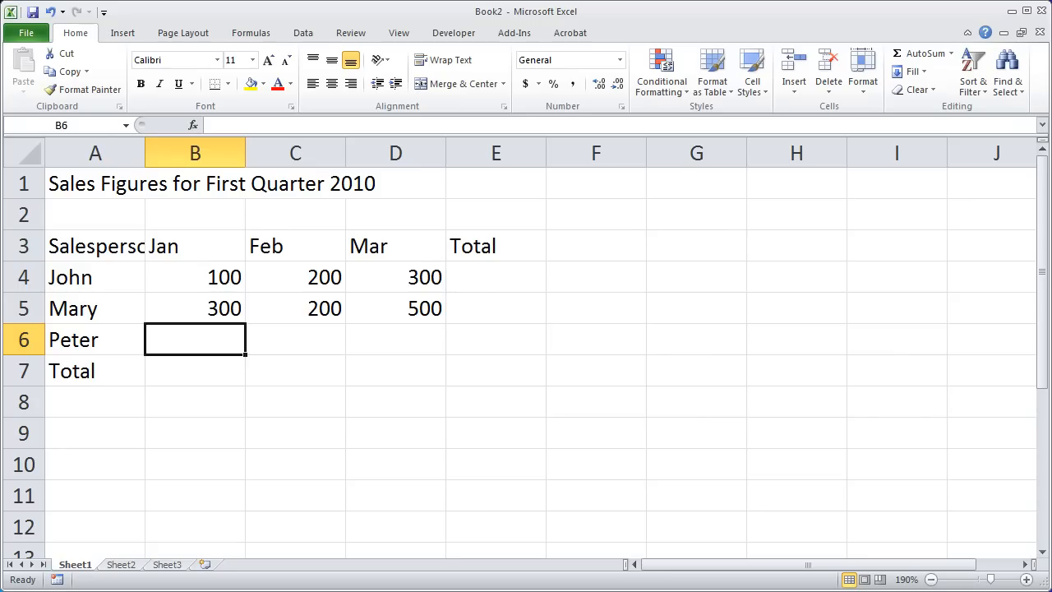
pyautogui.write('300')
pyautogui.press('Tab')
pyautogui.write('100')
pyautogui.press('Tab')
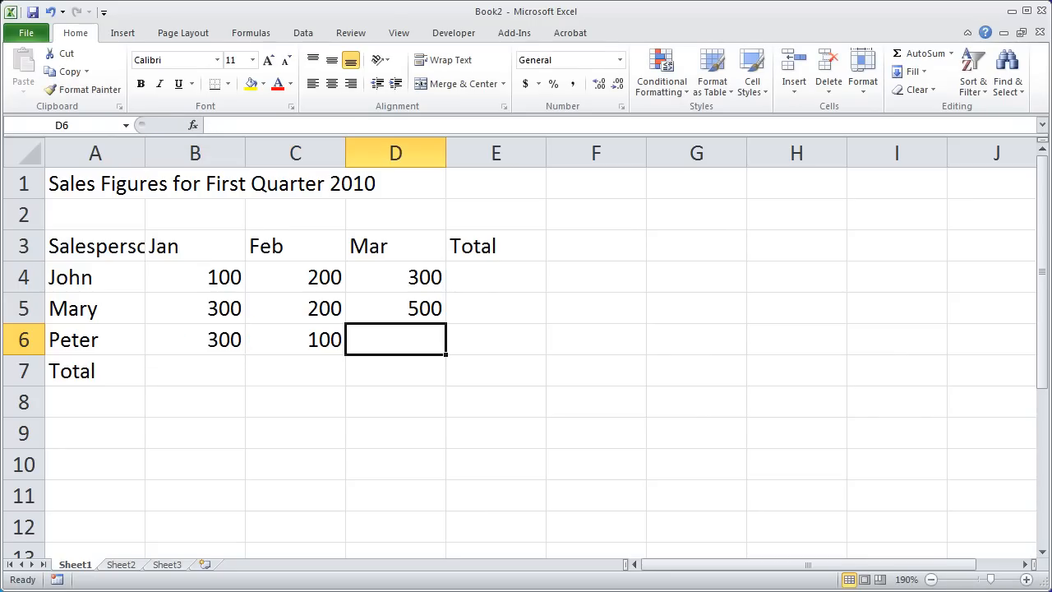
pyautogui.write('200')
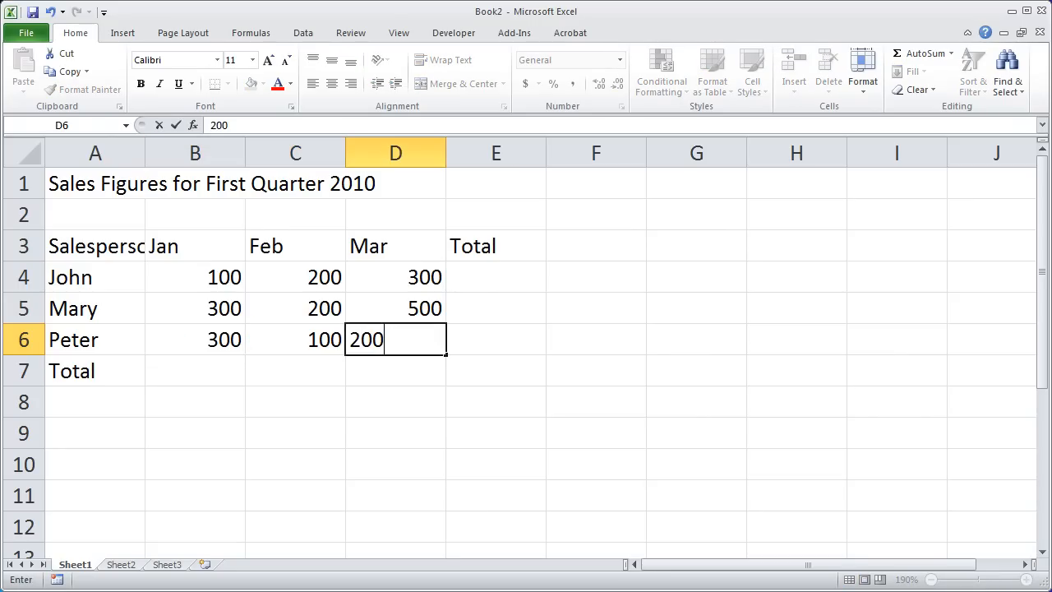
pyautogui.press('Return')
pyautogui.press('Left')
pyautogui.press('Down')
pyautogui.press('Down')
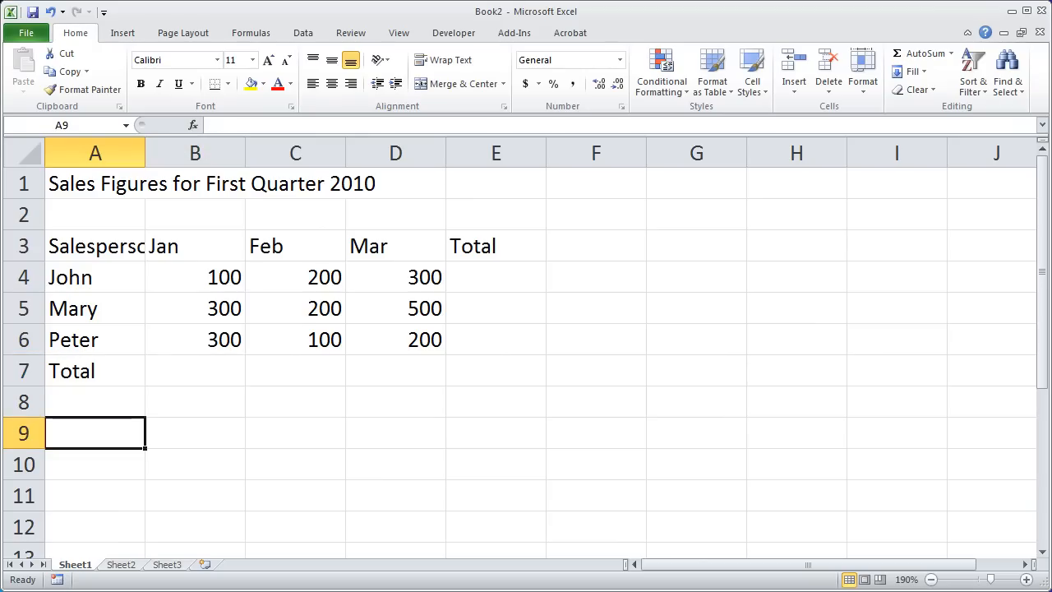